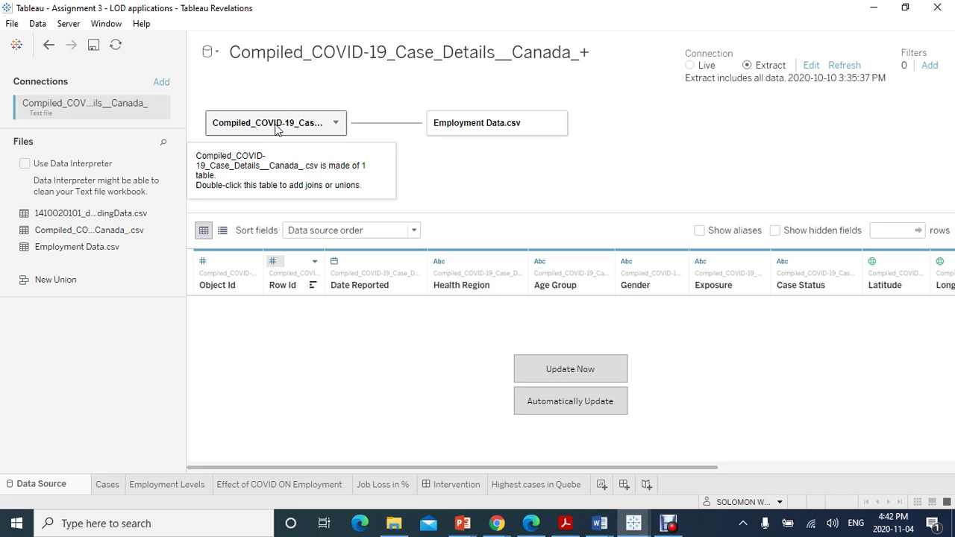
Step: Load the data previews of the Compiled_COVID-19_Case_Details and Employment Data.csv tables in the data source
left_click(523, 369)
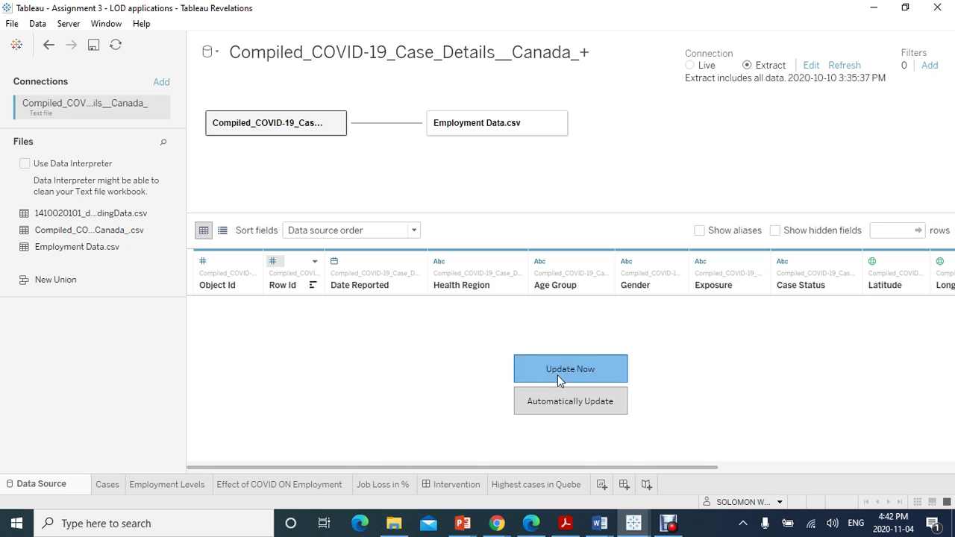
left_click(494, 128)
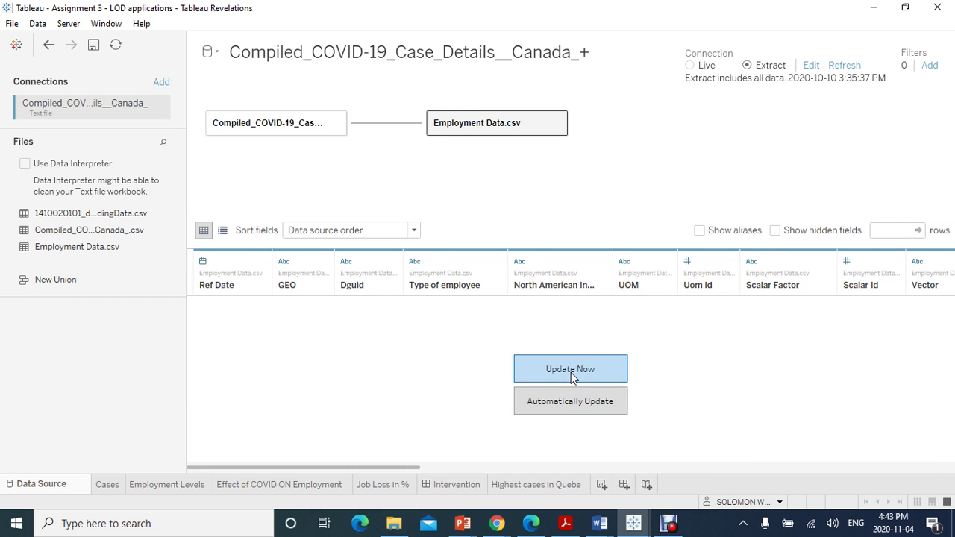
left_click(526, 369)
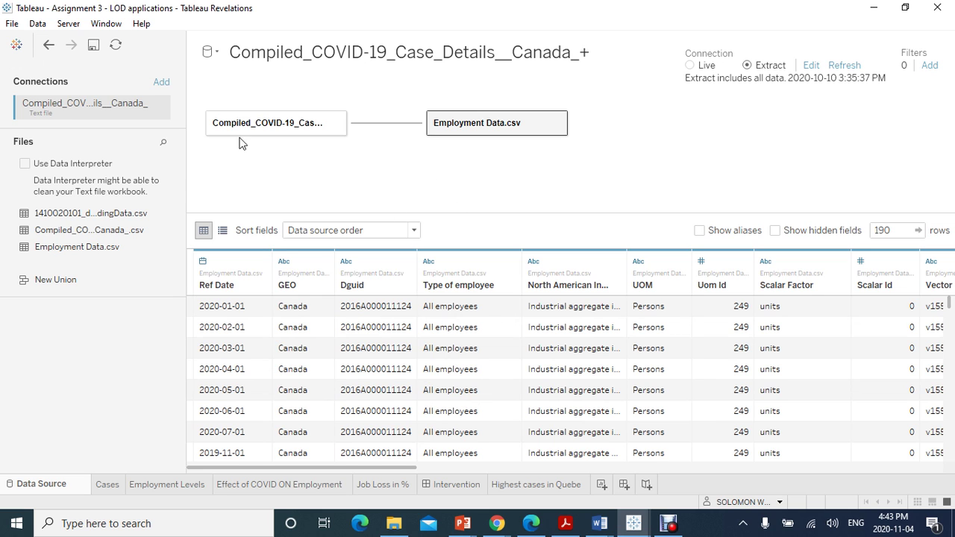
Step: On the Cases sheet, review the formula of the FIXED CASE STATUS calculated field and close it without changes
left_click(107, 485)
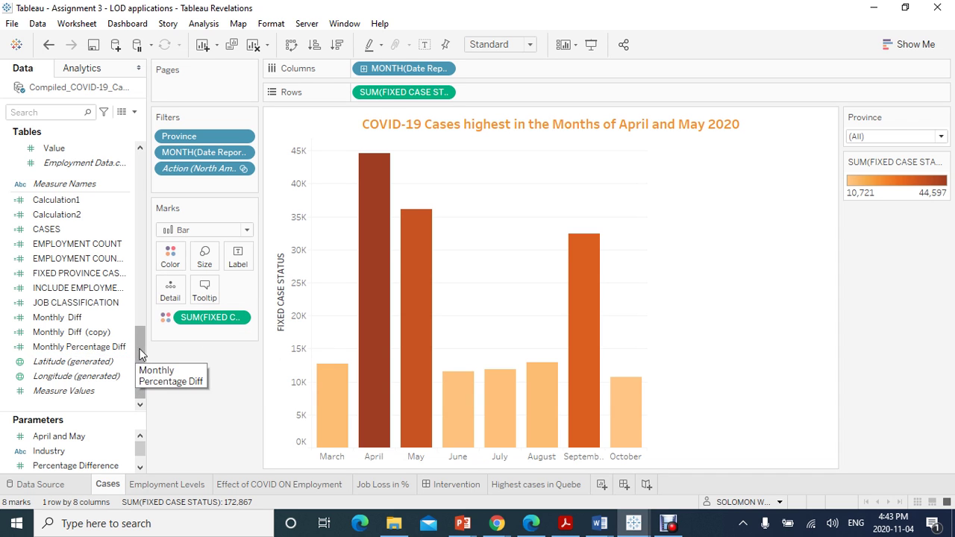
mouse_move(141, 354)
left_mouse_down()
mouse_move(181, 219)
mouse_move(179, 177)
left_mouse_up()
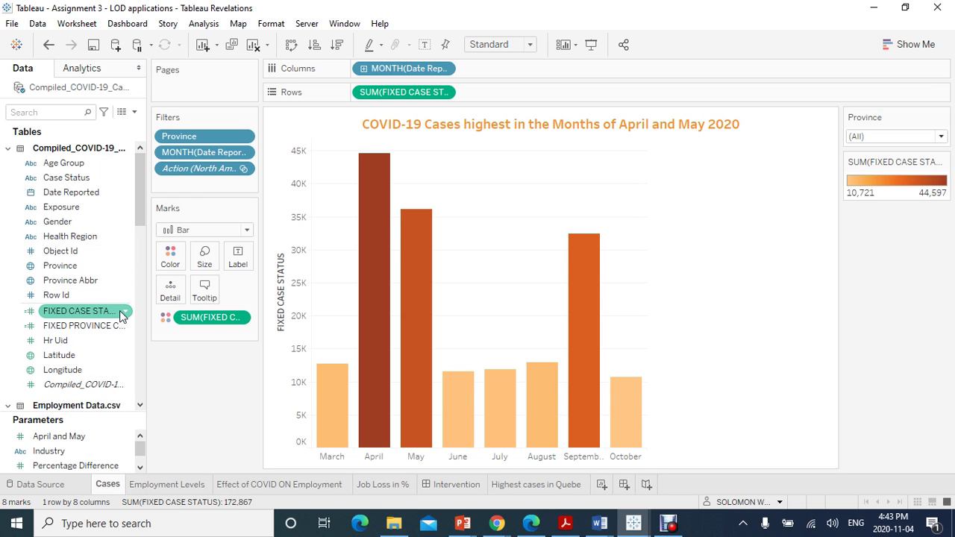
left_click(126, 317)
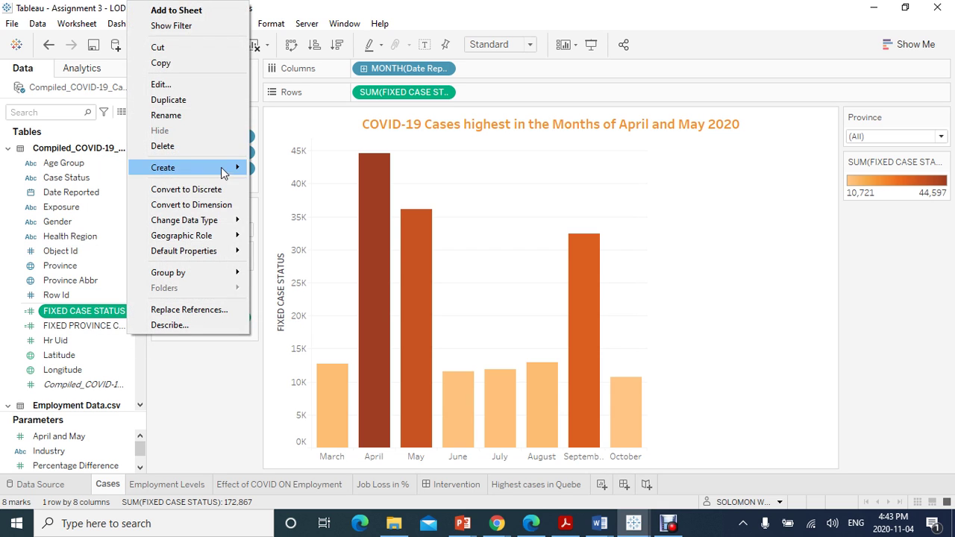
left_click(190, 88)
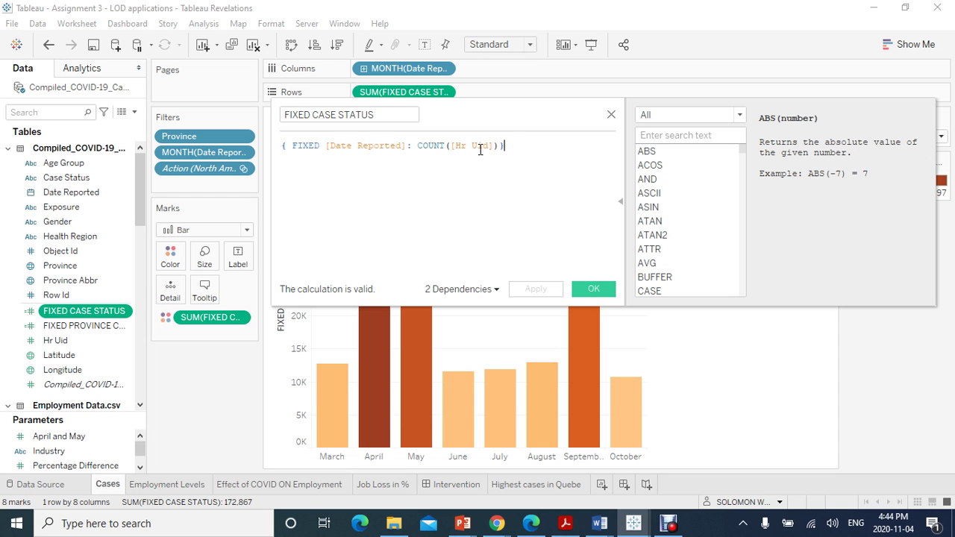
left_click(594, 290)
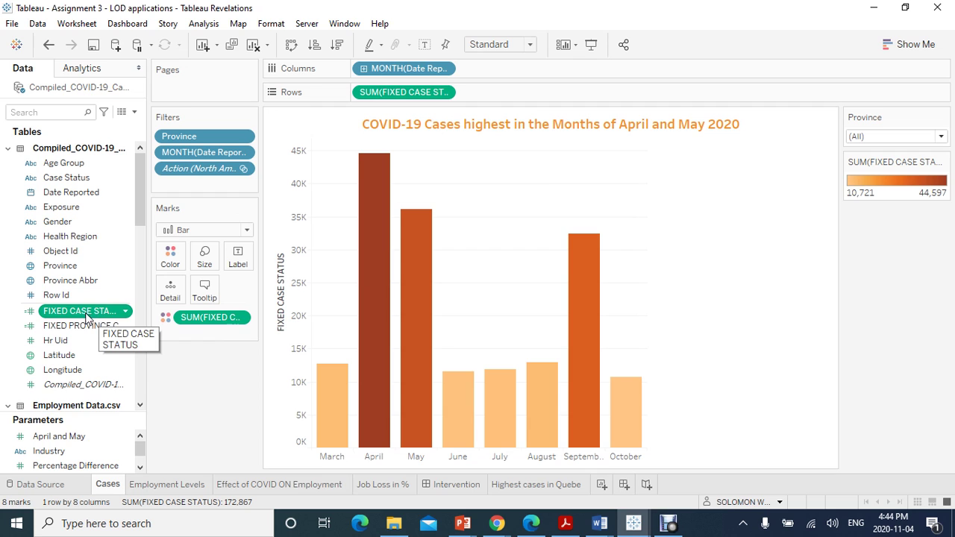
left_click_drag(96, 319, 240, 317)
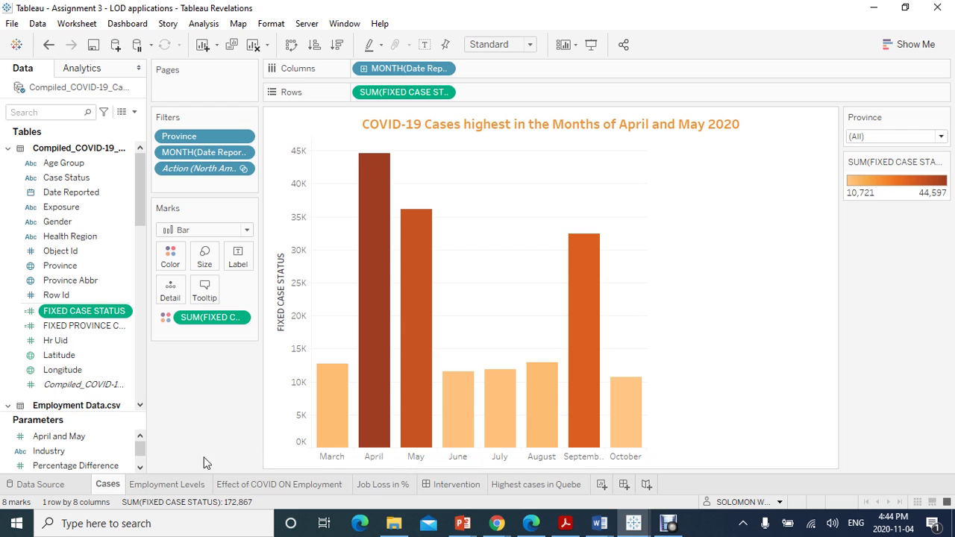
Step: On the Employment Levels sheet, review the formula of the Fixed Month SUM calculated field and examine the monthly bars
left_click(166, 486)
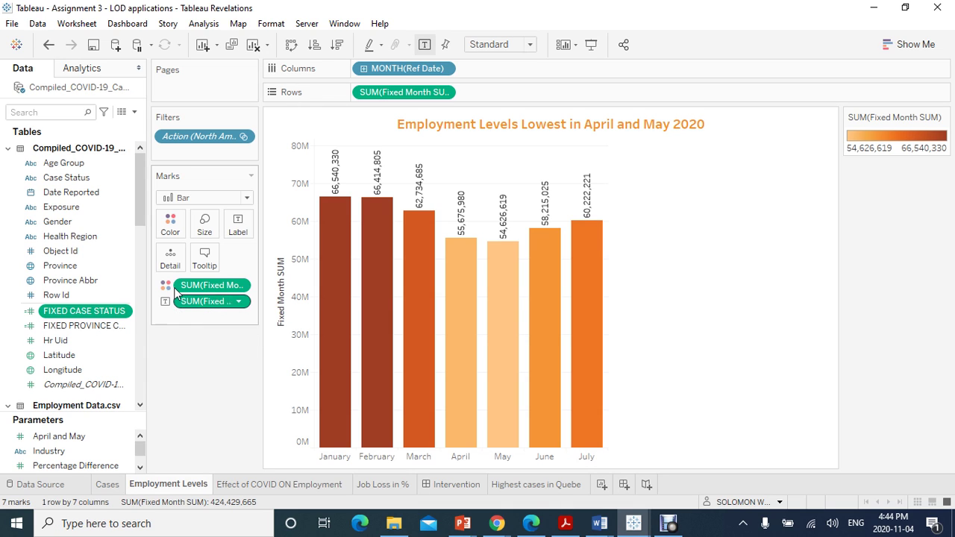
left_click_drag(139, 207, 146, 314)
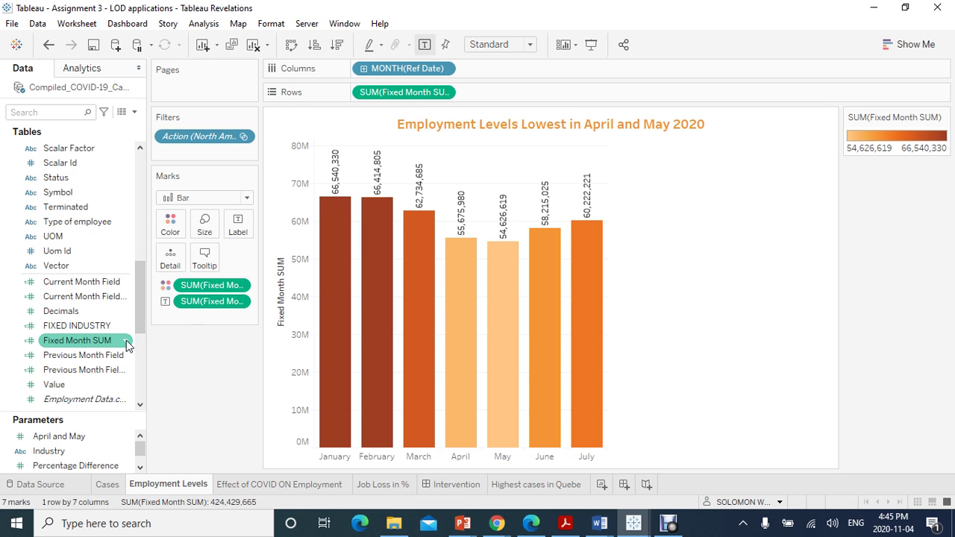
left_click(127, 342)
left_click(188, 89)
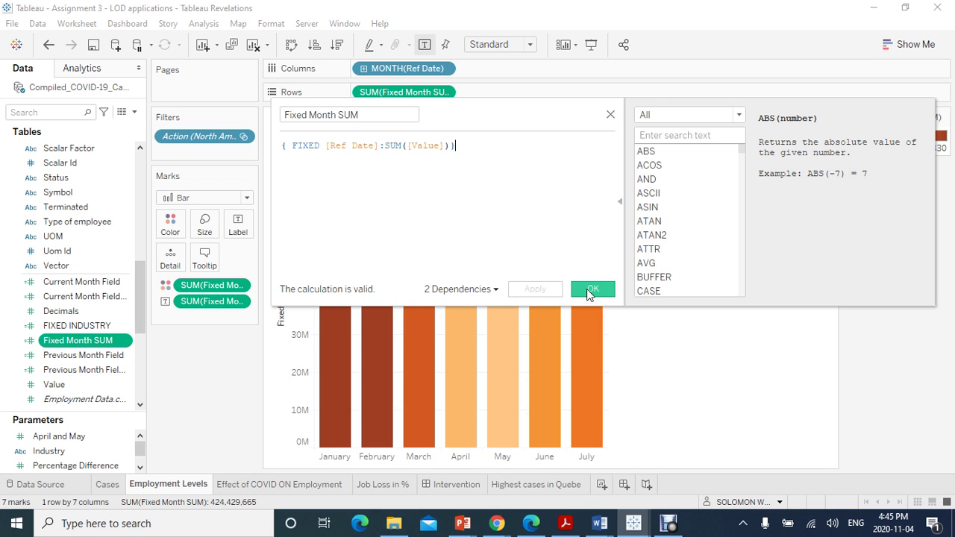
left_click(591, 289)
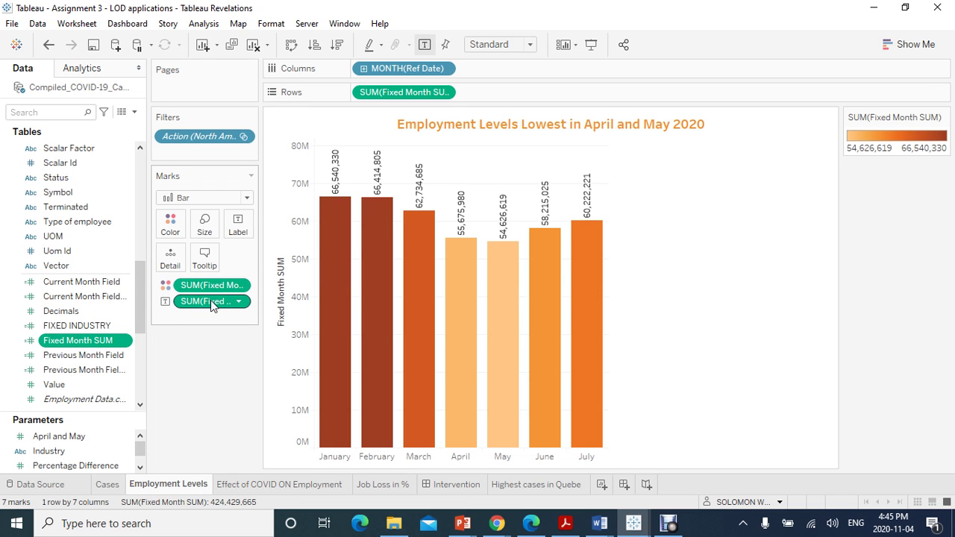
mouse_move(333, 195)
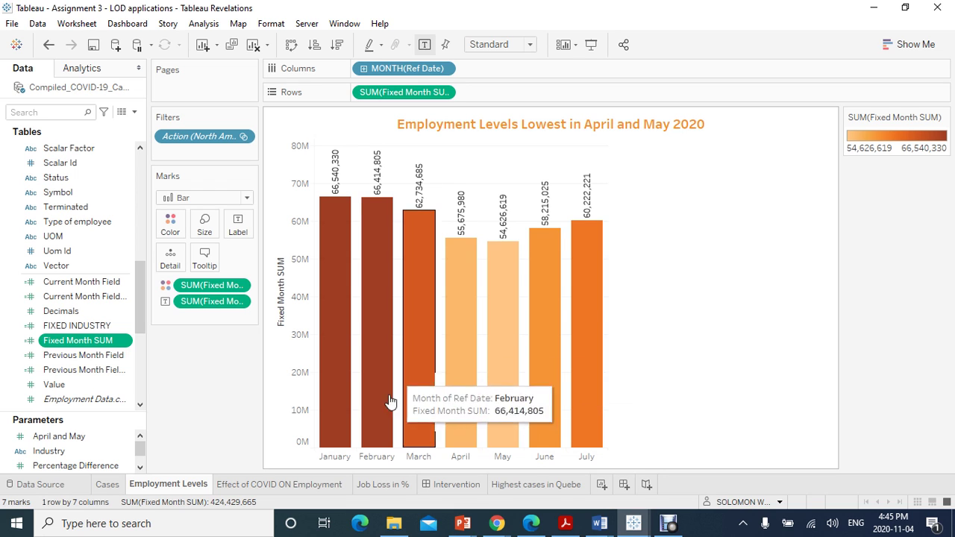
Step: On the Effect of COVID ON Employment sheet, review the formula of the INCLUDE EMPLOYMENT VALUES calculated field
left_click(261, 490)
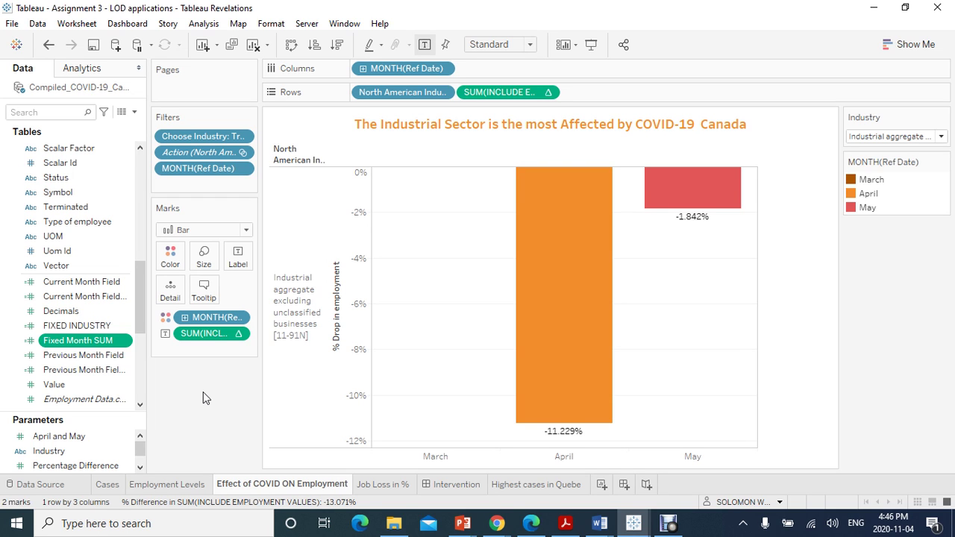
mouse_move(198, 339)
left_click_drag(140, 309, 148, 355)
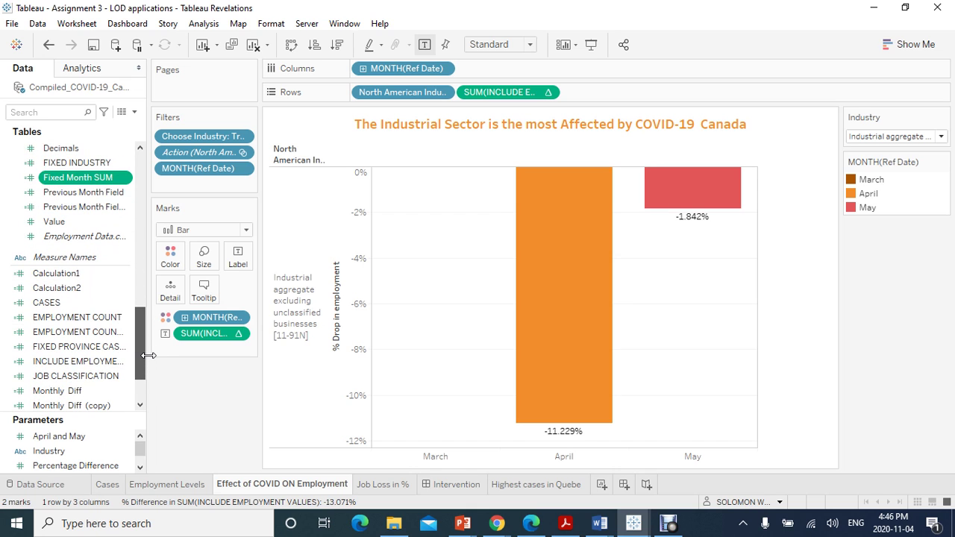
left_click(127, 361)
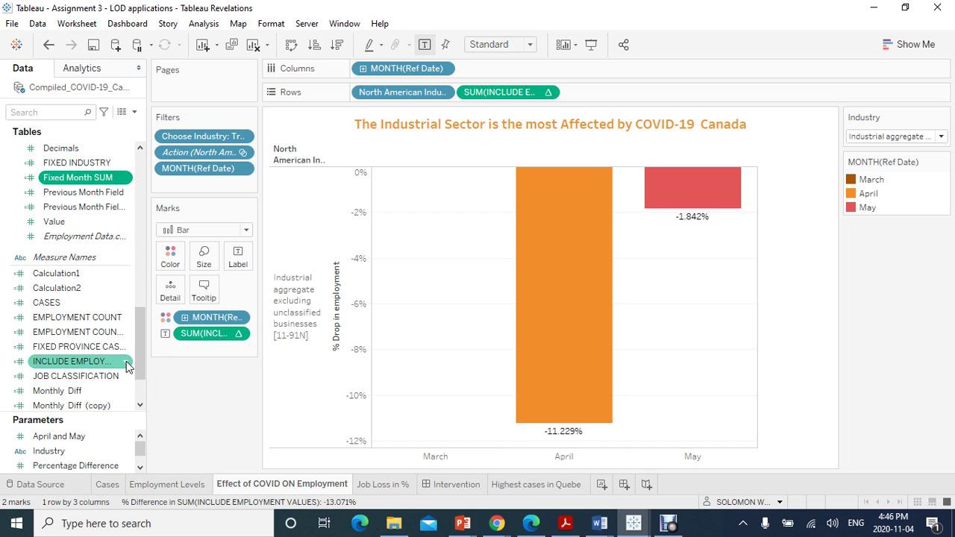
right_click(127, 361)
left_click(161, 127)
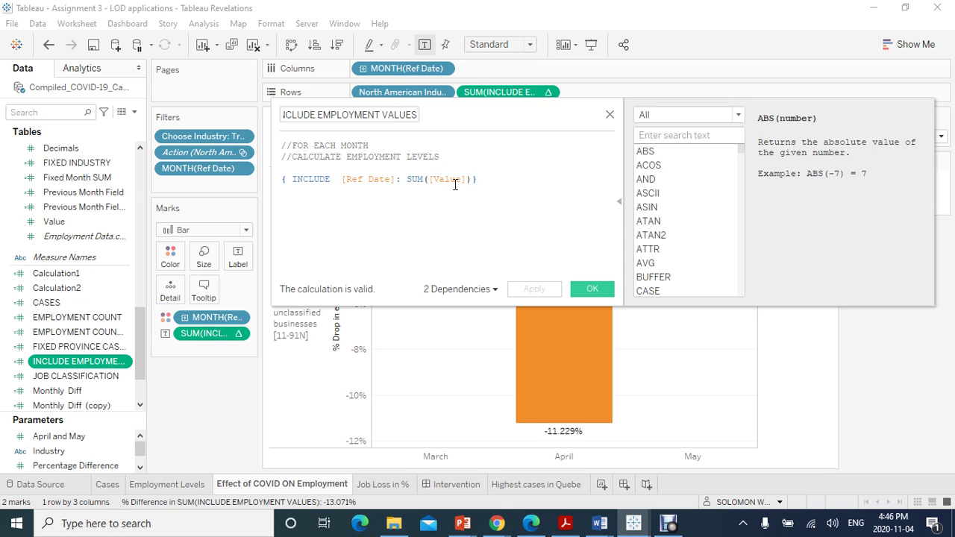
left_click(589, 289)
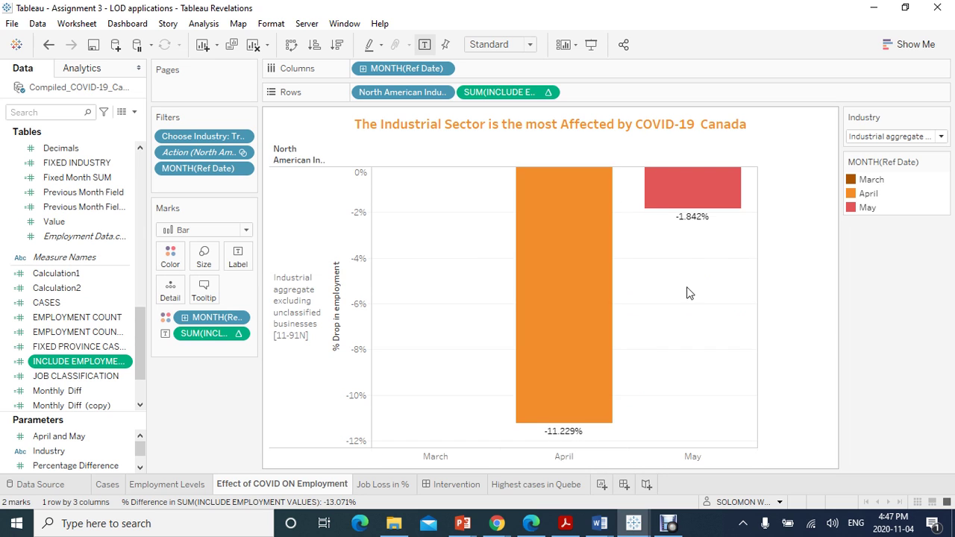
Step: Inspect the May bar's details and the table calculation options of the INCLUDE EMPLOYMENT VALUES label measure, leaving them unchanged
mouse_move(694, 221)
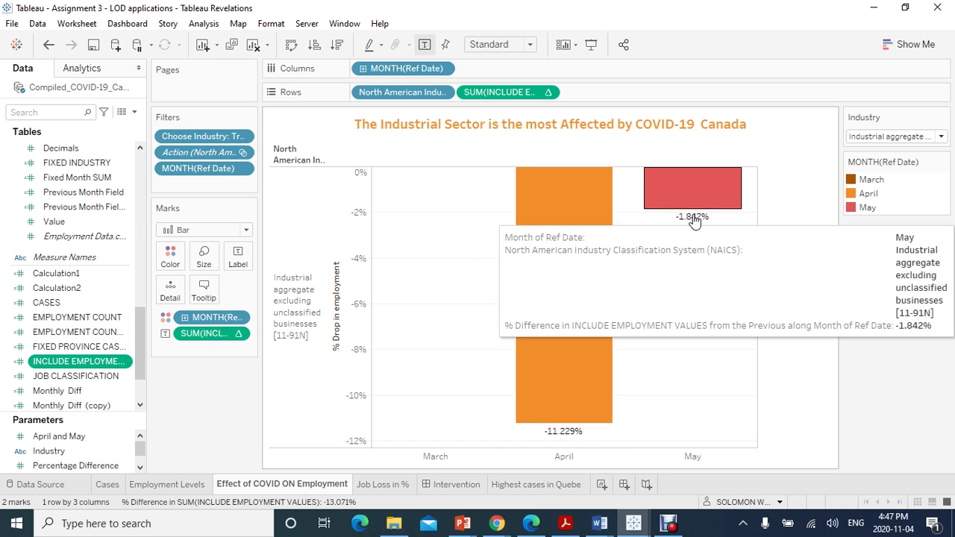
left_click(239, 336)
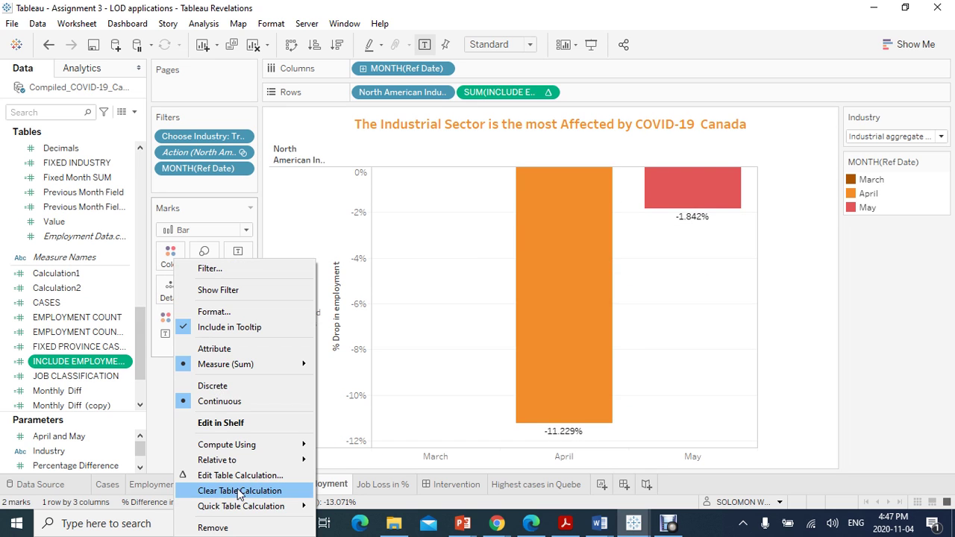
left_click(158, 423)
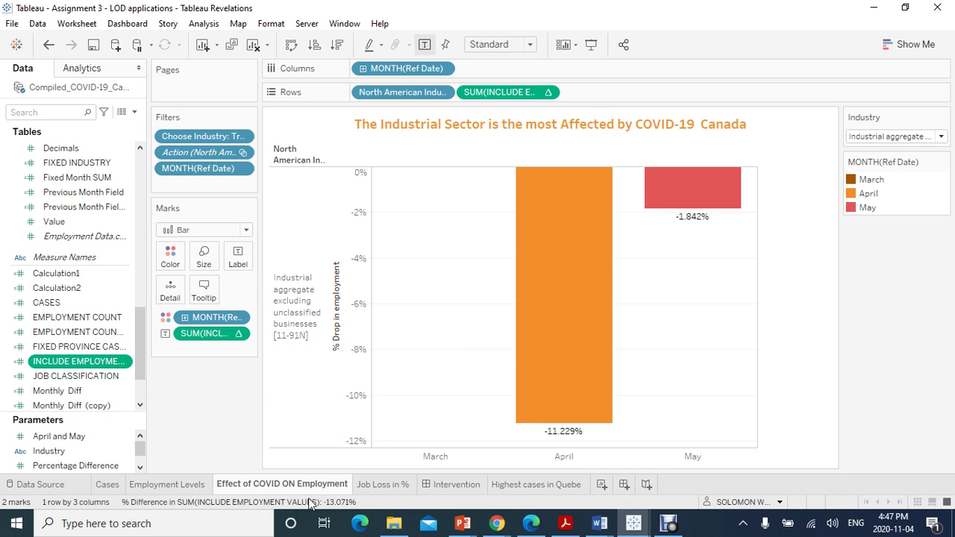
Step: On the Job Loss in % sheet, review the JOB CLASSIFICATION formula and the table calculation options of its label measure
left_click(383, 485)
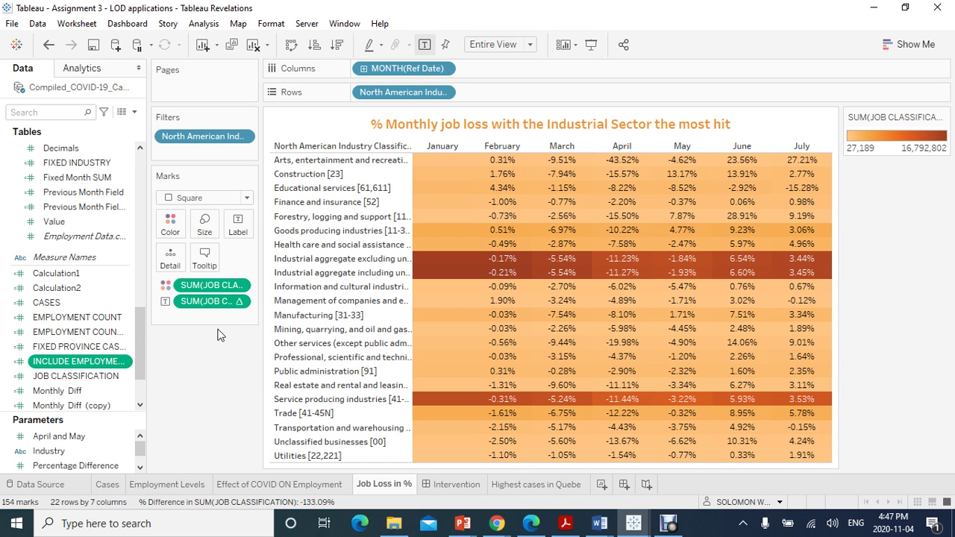
left_click_drag(144, 342, 135, 381)
left_click(133, 337)
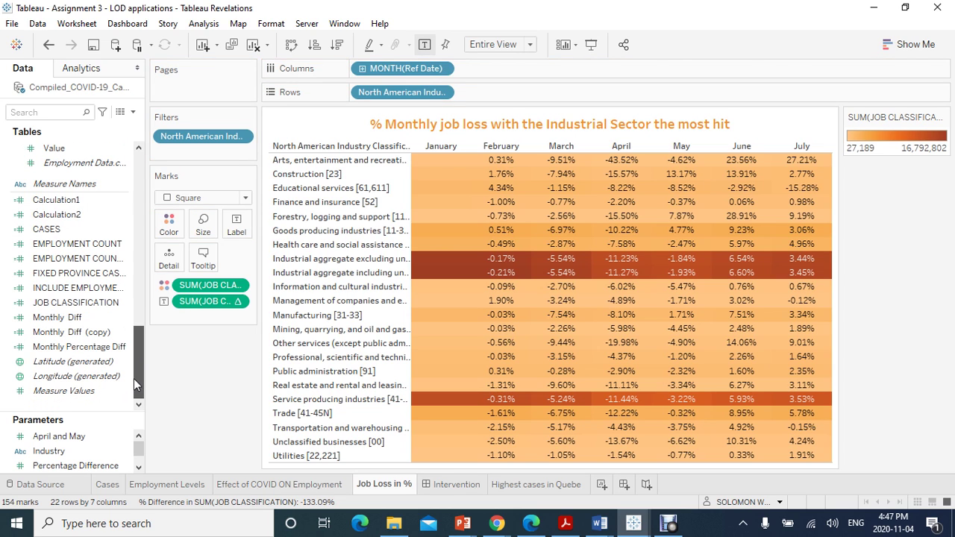
left_click(125, 308)
left_click(171, 85)
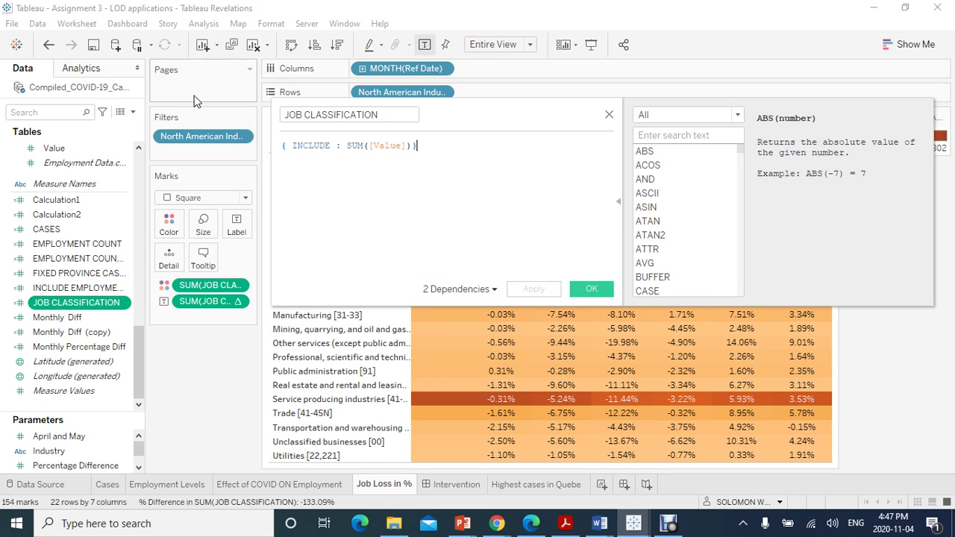
left_click_drag(505, 104, 542, 127)
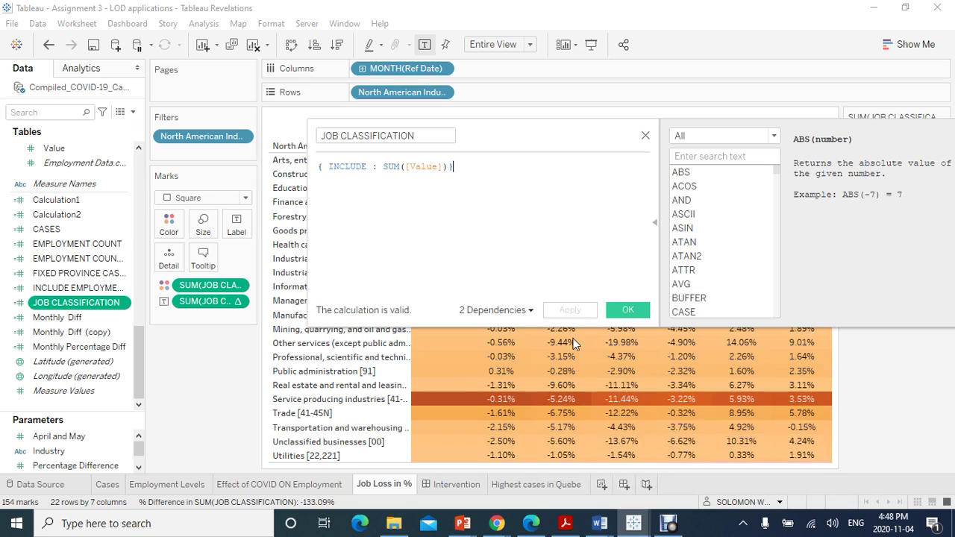
left_click(627, 309)
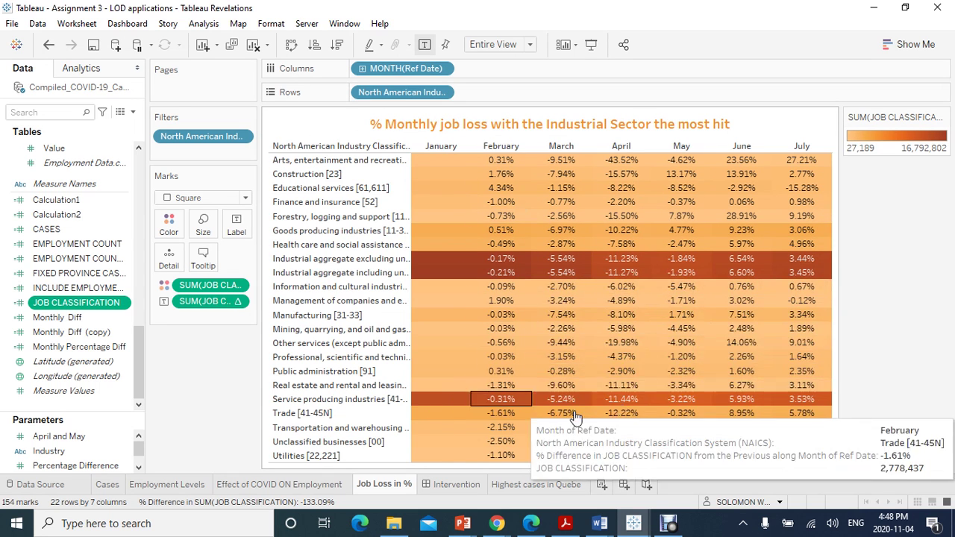
left_click(241, 301)
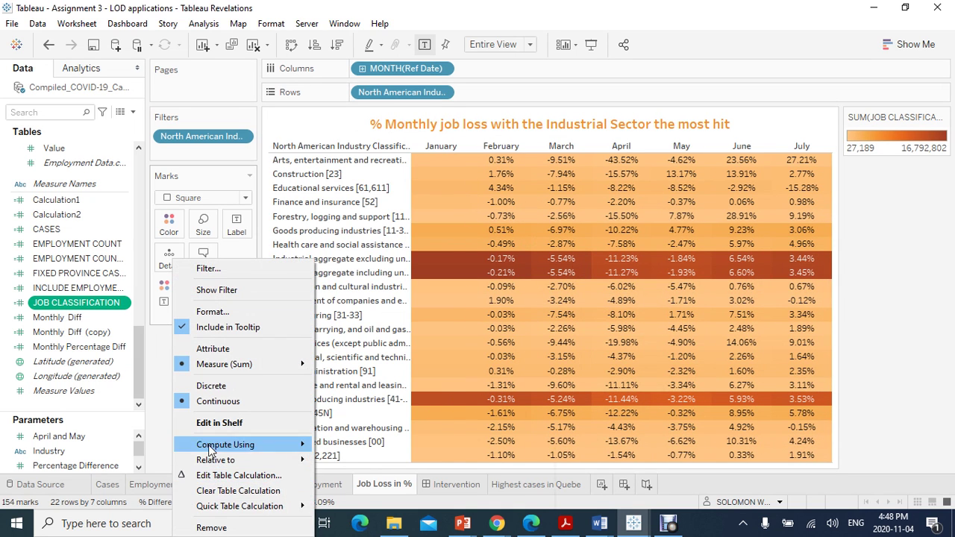
left_click(155, 412)
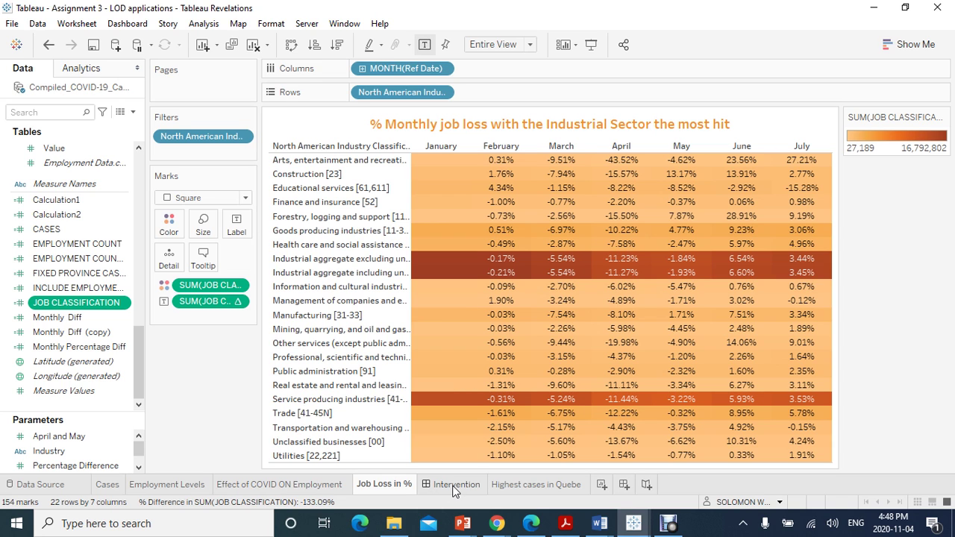
Step: Examine the province map on the Highest cases in Quebe sheet and the full Intervention dashboard down to its source links
left_click(513, 483)
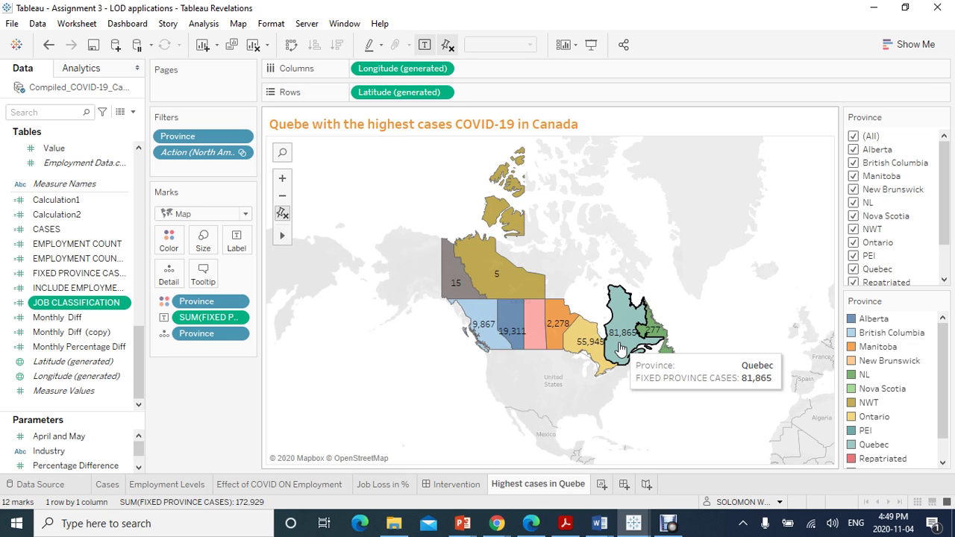
left_click(449, 484)
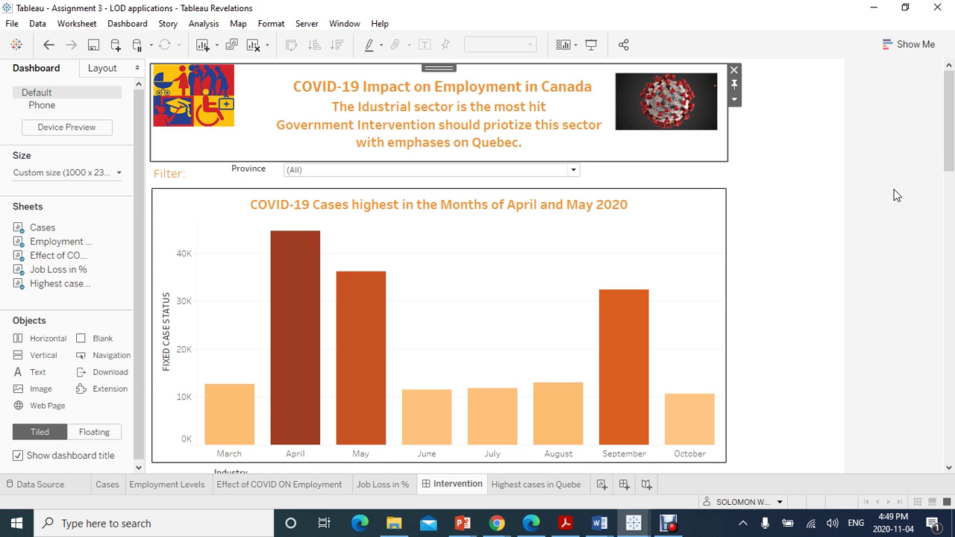
left_click_drag(952, 140, 932, 151)
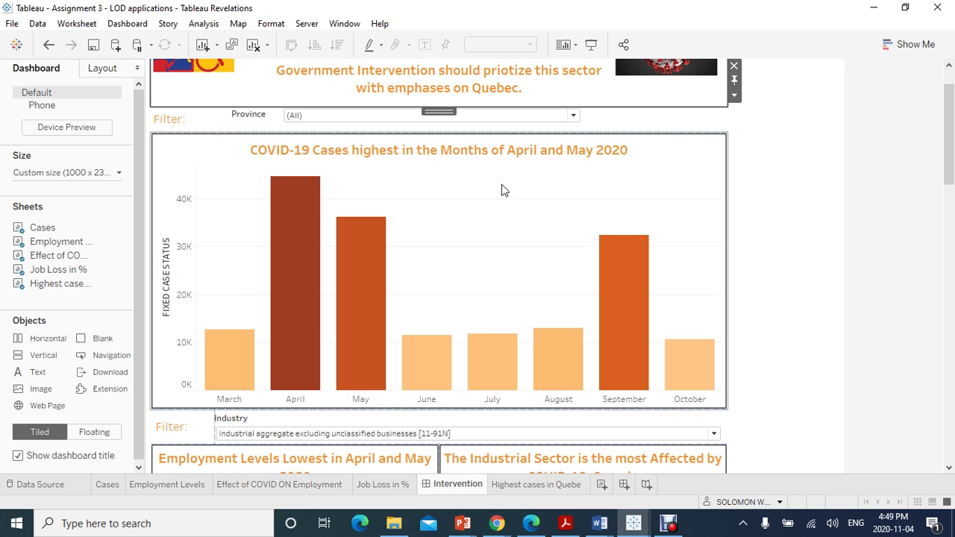
left_click_drag(945, 164, 951, 224)
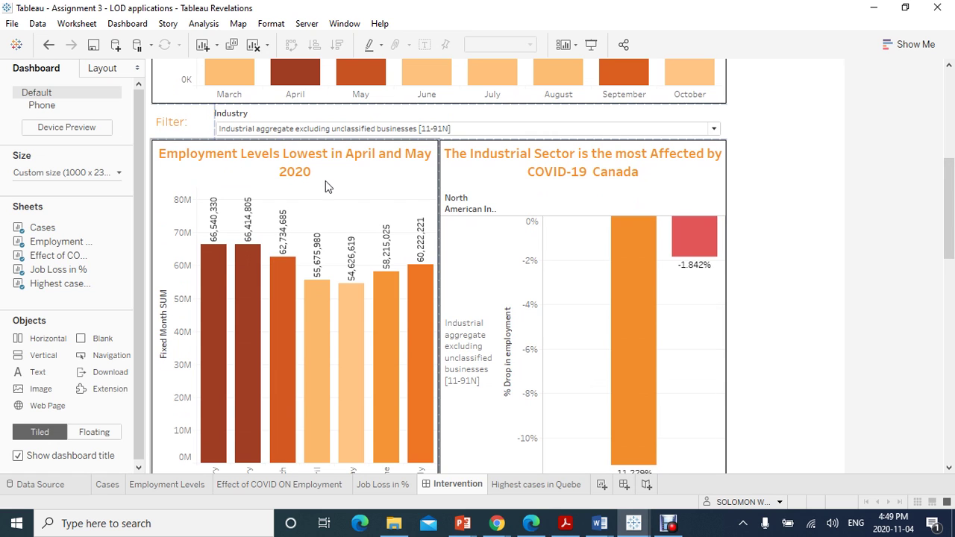
mouse_move(349, 287)
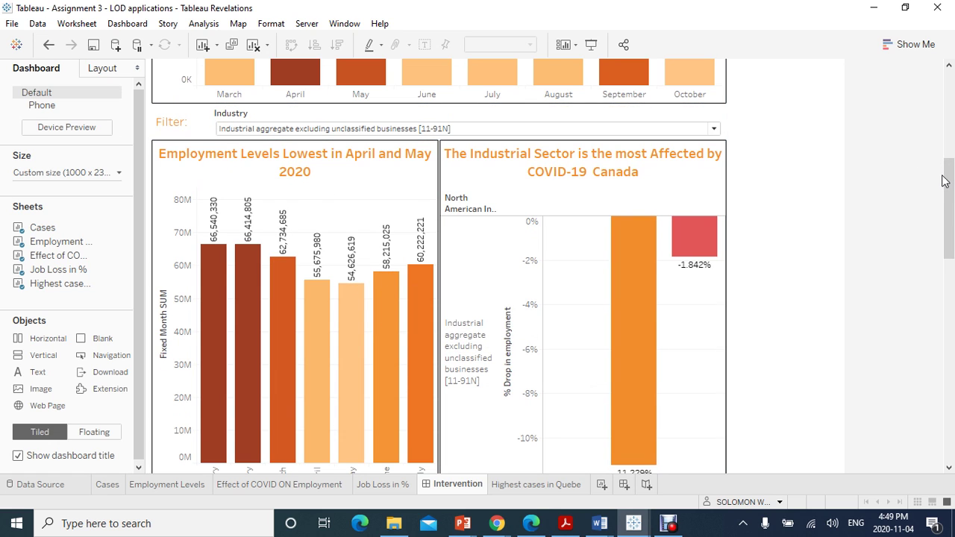
left_click_drag(946, 179, 948, 294)
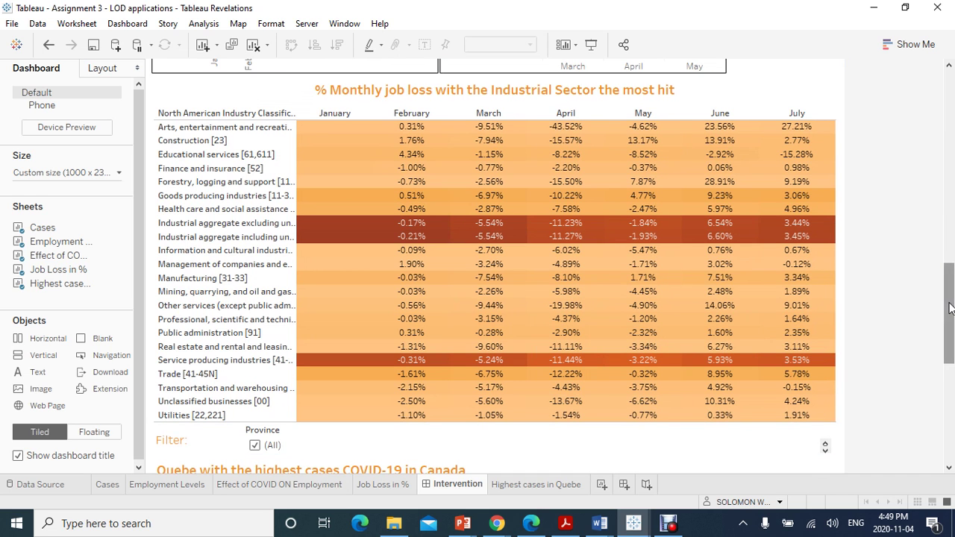
left_click_drag(946, 306, 932, 396)
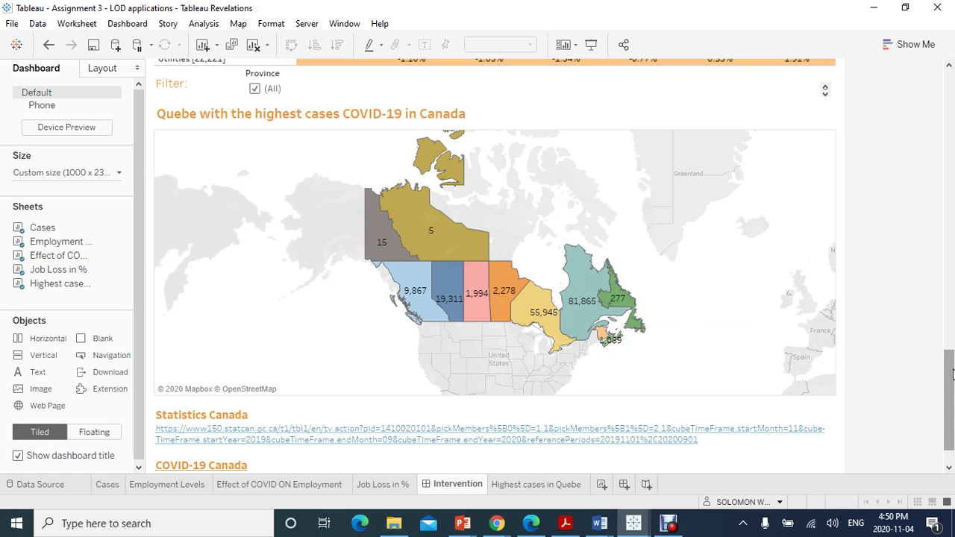
left_click_drag(952, 373, 950, 386)
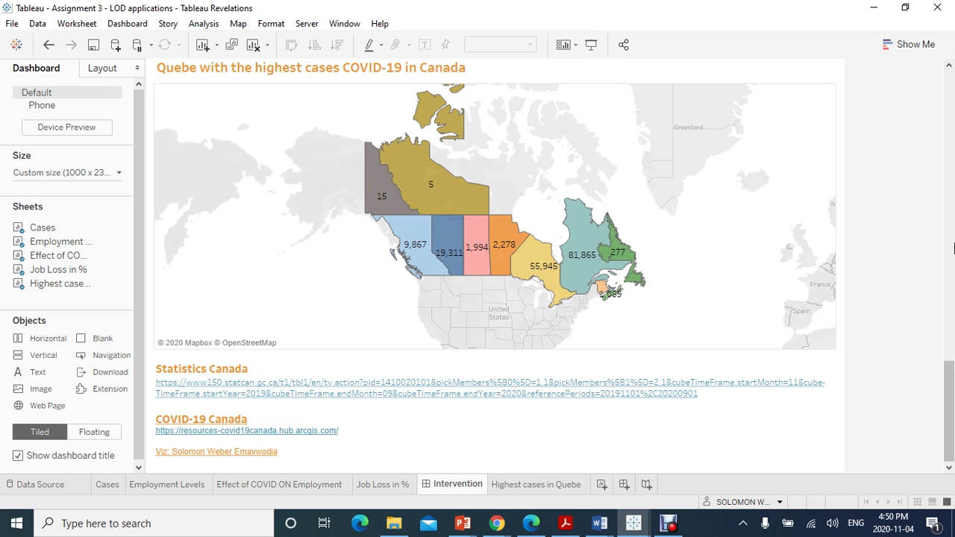
left_click(668, 523)
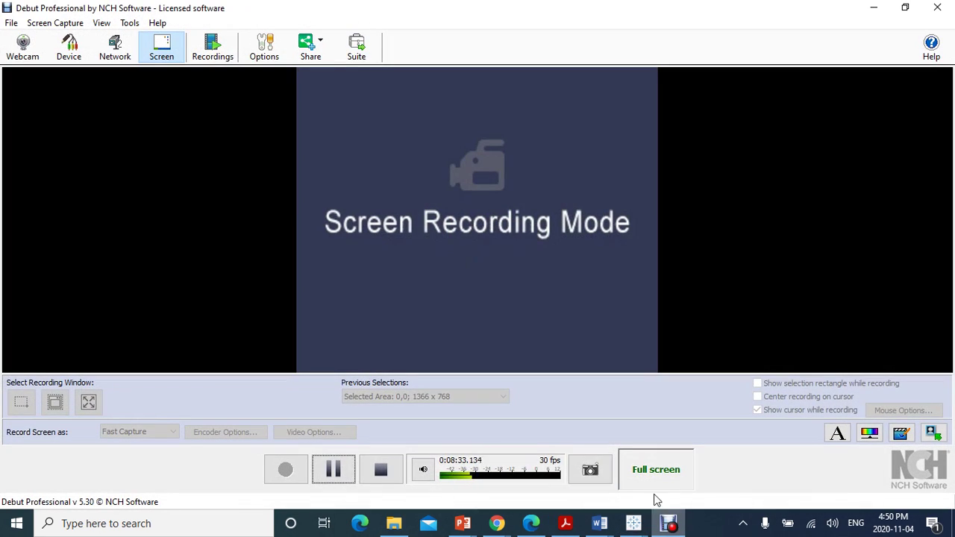